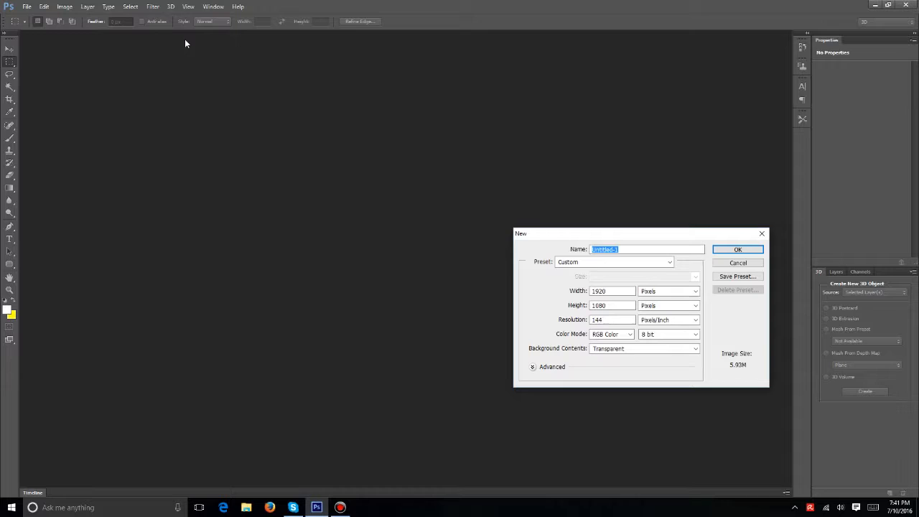
Step: Create a transparent 1920 × 1080 px document at 144 pixels/inch and fill it with a diagonal gradient from corner to corner
{"action": "key", "text": "Return"}
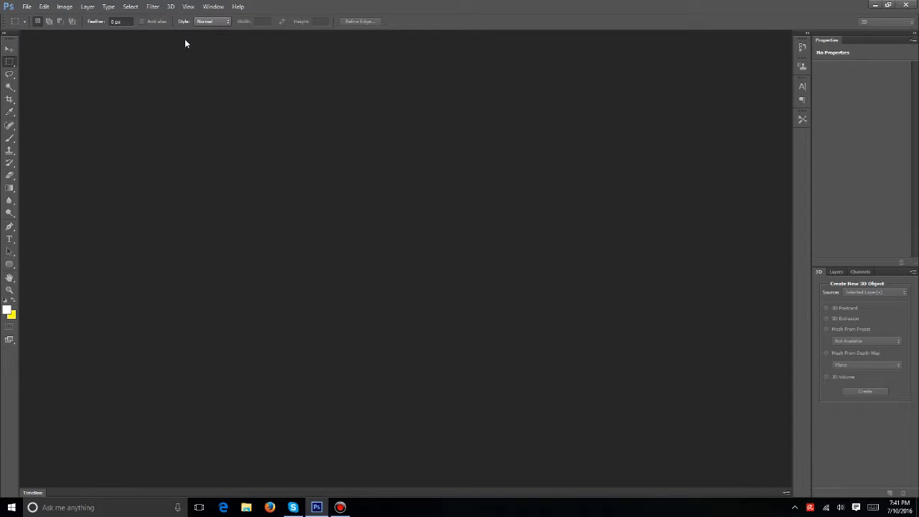
{"action": "key", "text": "g"}
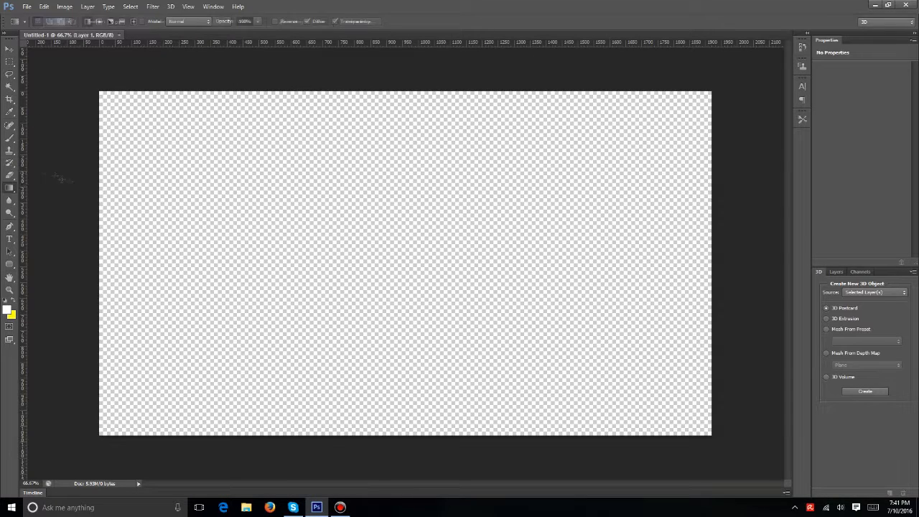
{"action": "left_click_drag", "start_coordinate": [92, 85], "coordinate": [718, 438]}
Step: Add the paragraph text "4d text" in a wide text box and move it down to about the middle of the canvas
{"action": "key", "text": "t"}
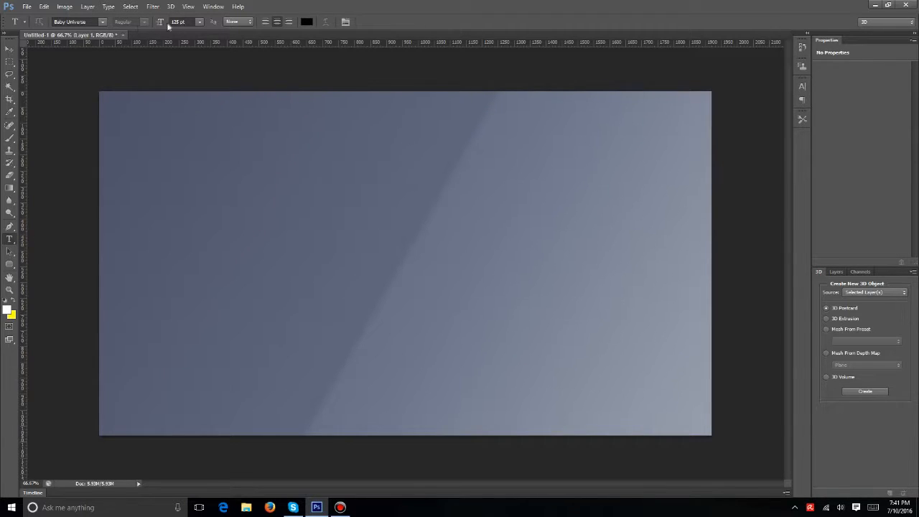
{"action": "left_click_drag", "start_coordinate": [180, 183], "coordinate": [612, 371]}
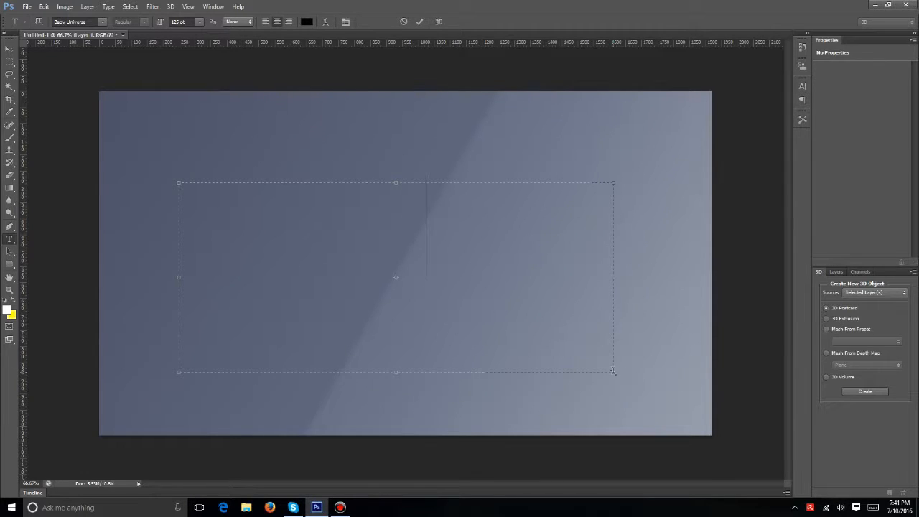
{"action": "type", "text": "4d text"}
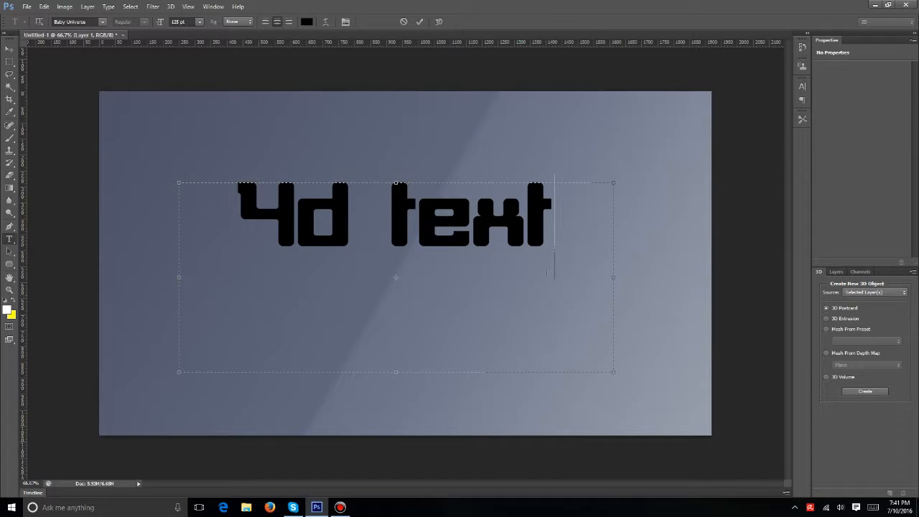
{"action": "key", "text": "ctrl+a"}
{"action": "left_click", "coordinate": [297, 227]}
{"action": "left_click", "coordinate": [9, 48]}
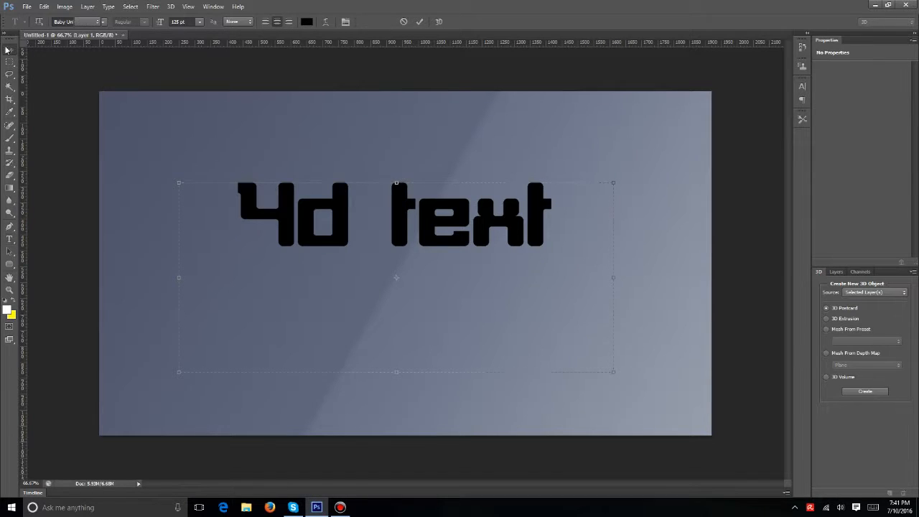
{"action": "left_click_drag", "start_coordinate": [361, 240], "coordinate": [361, 290]}
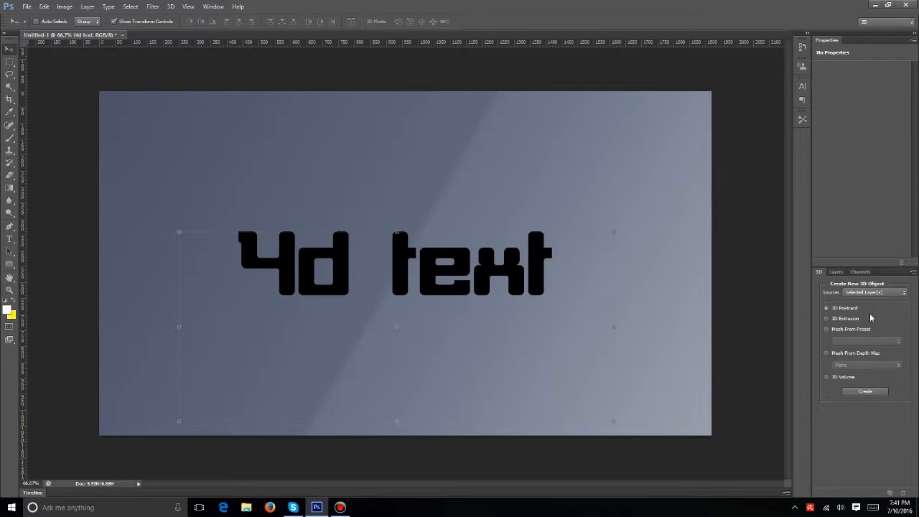
Step: Create a new 3D extrusion from the 4d text layer
{"action": "left_click", "coordinate": [836, 271]}
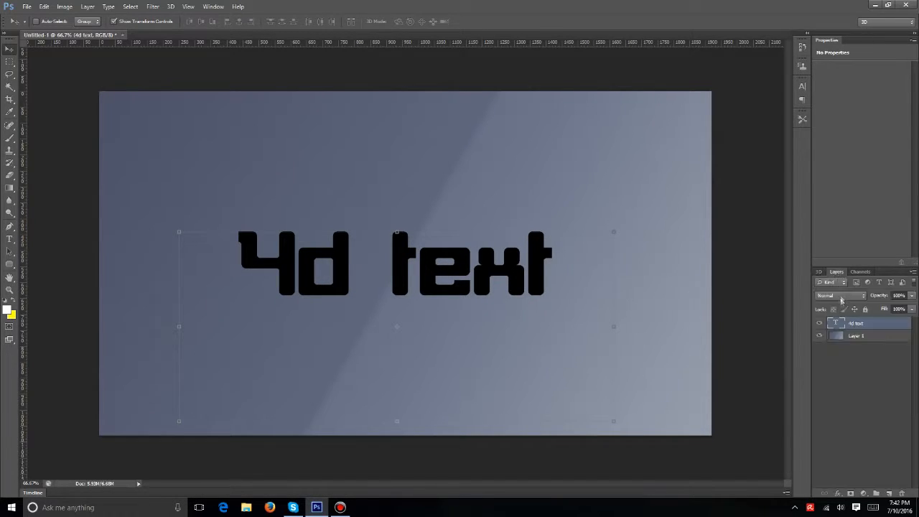
{"action": "left_click", "coordinate": [855, 336]}
{"action": "left_click", "coordinate": [860, 325]}
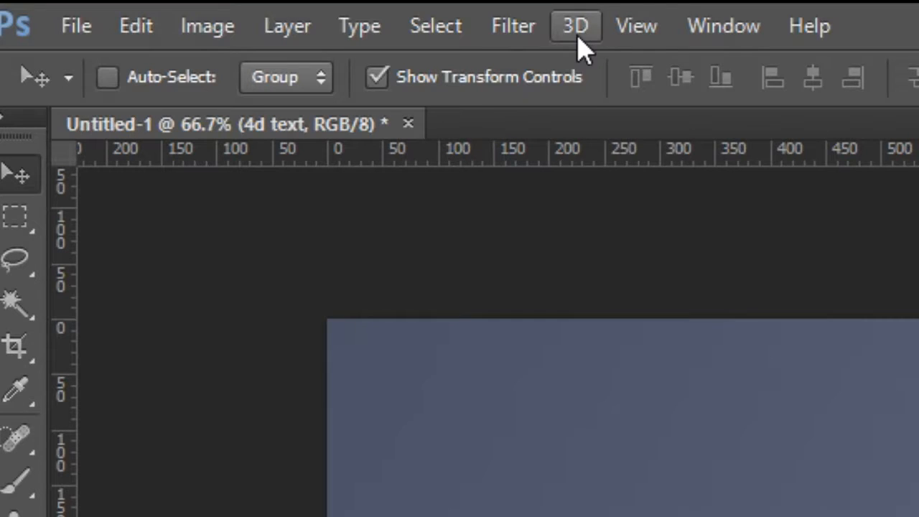
{"action": "left_click", "coordinate": [577, 36]}
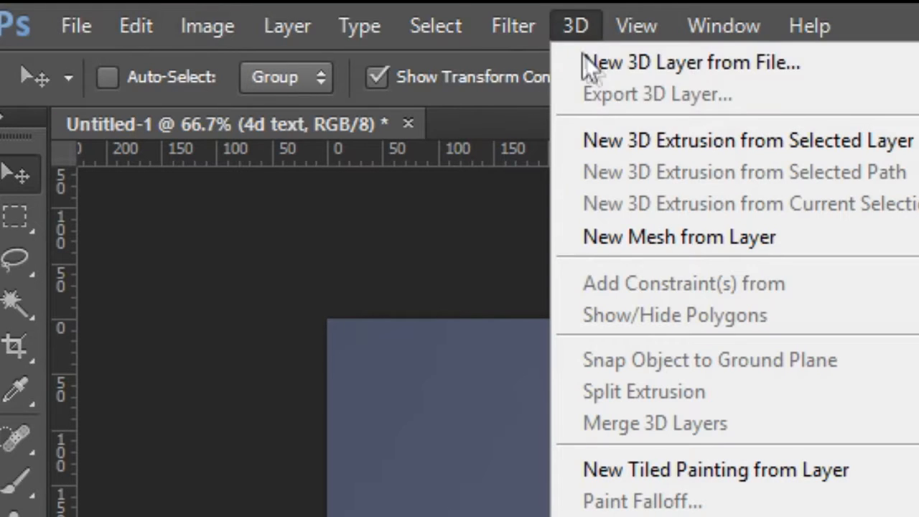
{"action": "left_click", "coordinate": [679, 148]}
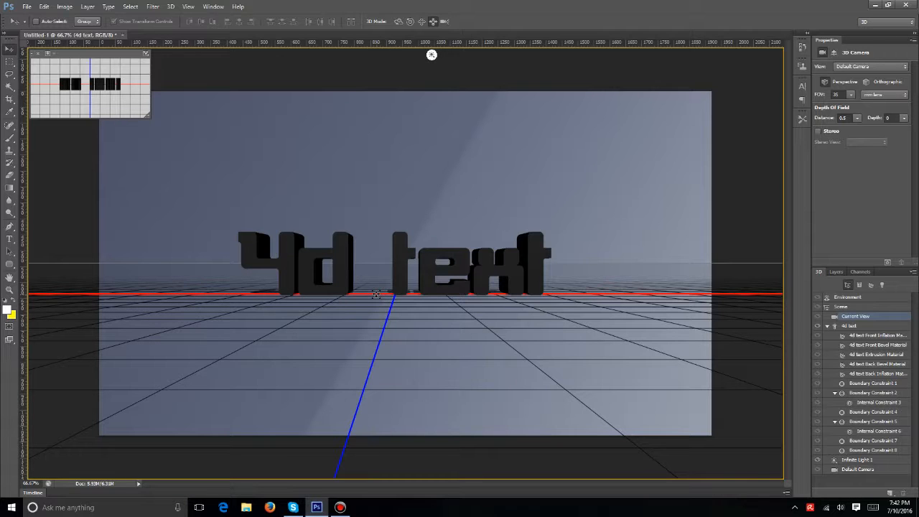
Step: Adjust the 3D camera view slightly, then move the extruded text mesh toward the camera and to the left
{"action": "left_click_drag", "start_coordinate": [371, 294], "coordinate": [400, 332]}
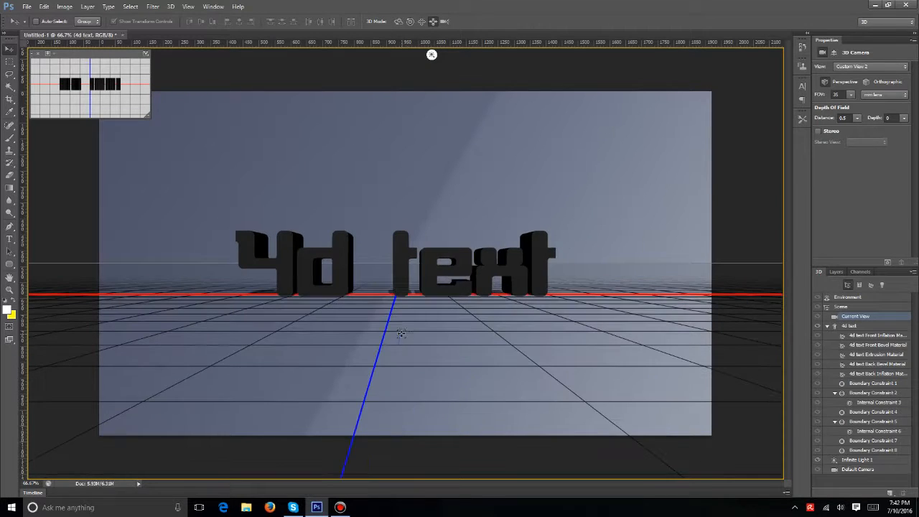
{"action": "left_click_drag", "start_coordinate": [478, 368], "coordinate": [440, 345]}
{"action": "left_click", "coordinate": [436, 255]}
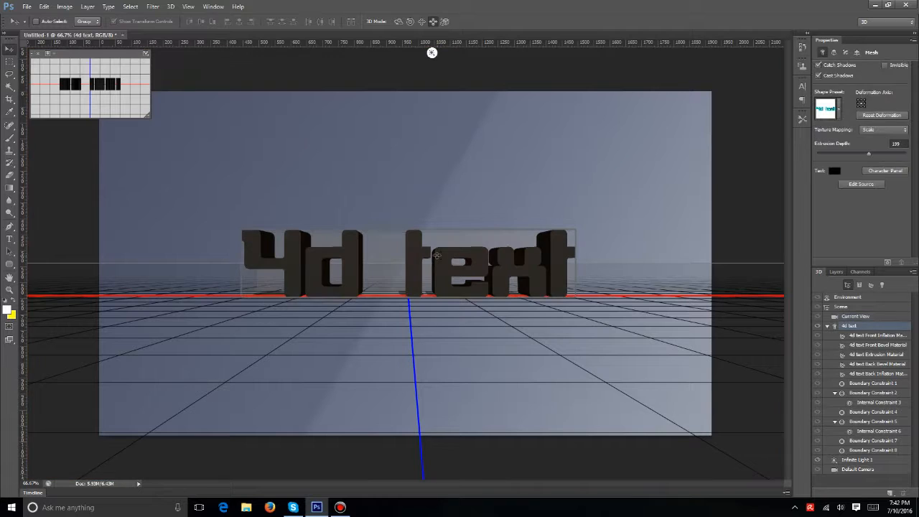
{"action": "left_click_drag", "start_coordinate": [444, 256], "coordinate": [415, 285]}
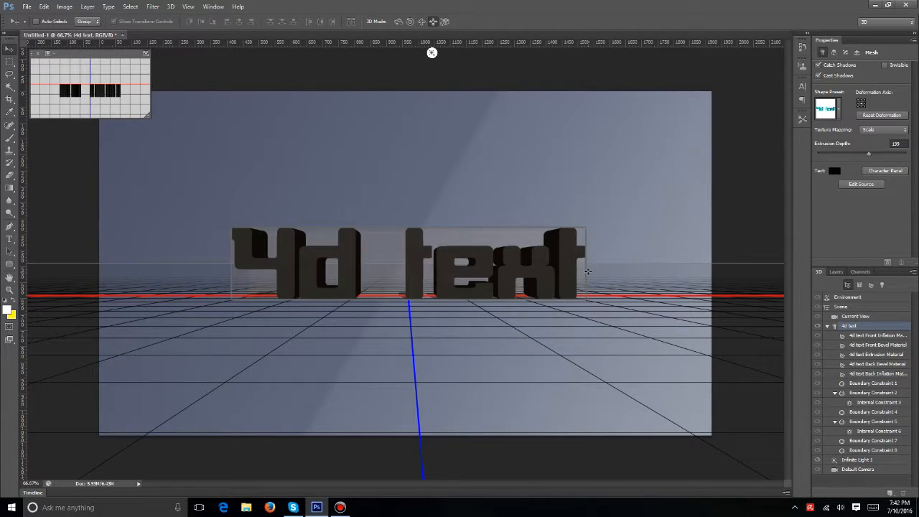
{"action": "left_click_drag", "start_coordinate": [619, 272], "coordinate": [363, 319]}
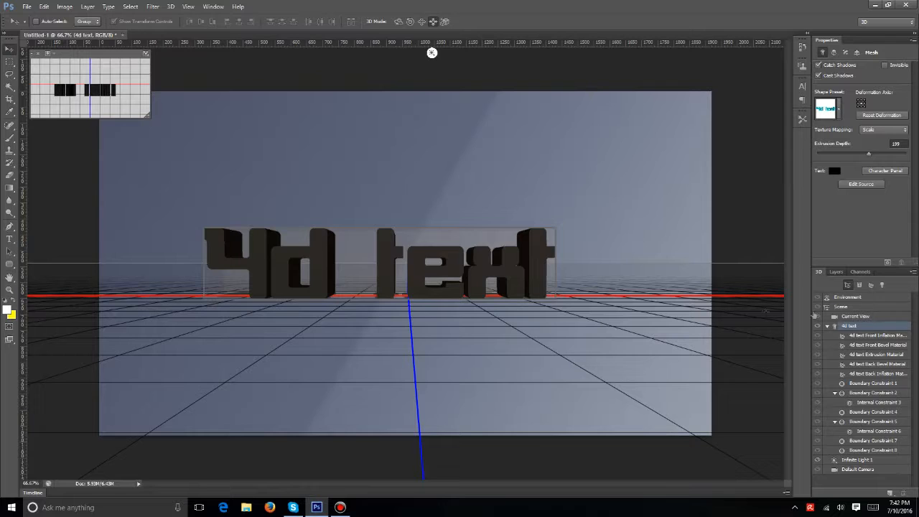
Step: Select all five 4d text materials, from Front Inflation to Back Inflation, and set their diffuse colour to blue 0039dc
{"action": "left_click", "coordinate": [860, 335]}
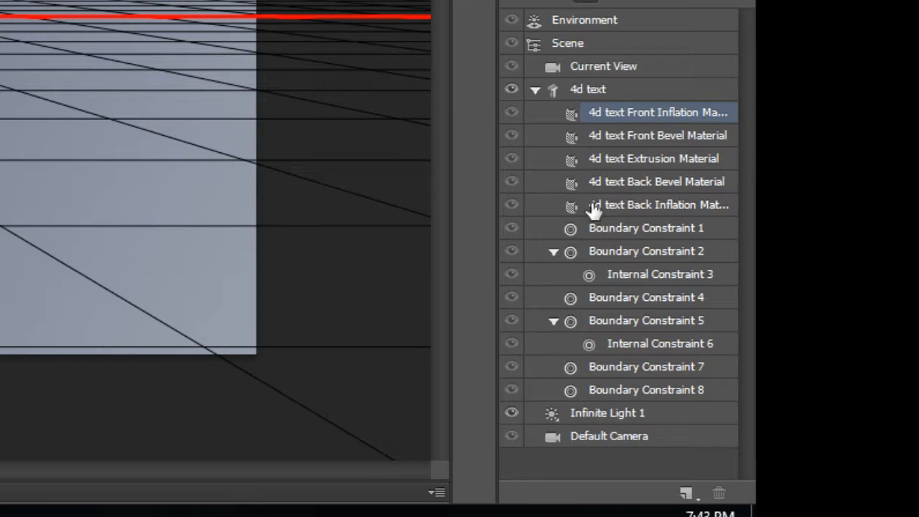
{"action": "left_click", "coordinate": [600, 138], "text": "ctrl"}
{"action": "left_click", "coordinate": [598, 160], "text": "ctrl"}
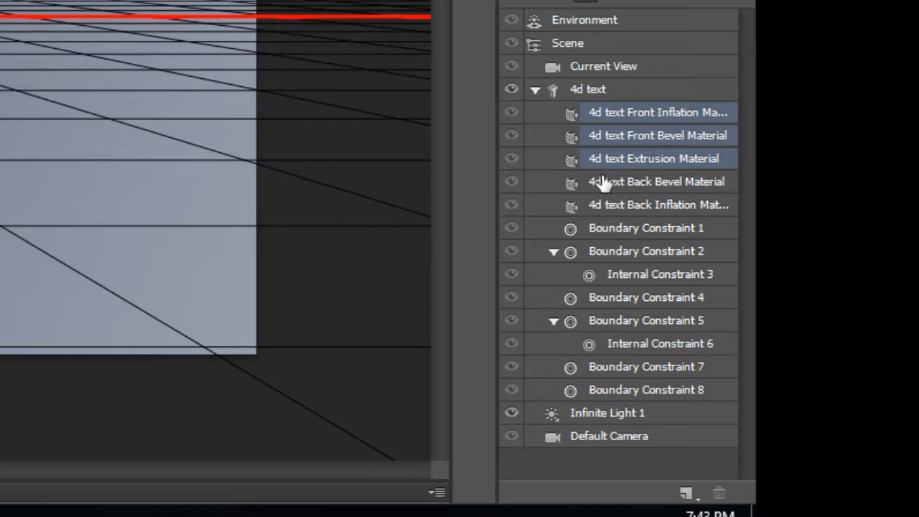
{"action": "left_click", "coordinate": [601, 182], "text": "ctrl"}
{"action": "left_click", "coordinate": [622, 206], "text": "ctrl"}
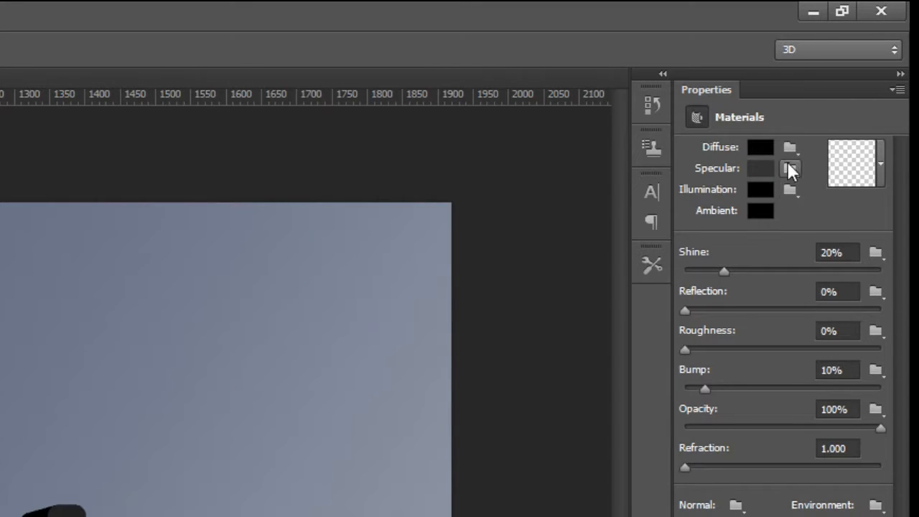
{"action": "left_click", "coordinate": [770, 146]}
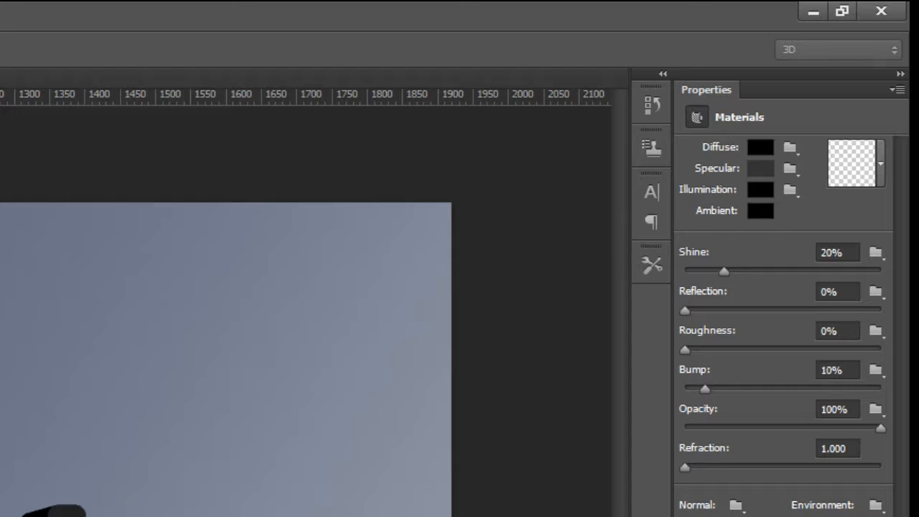
{"action": "left_click_drag", "start_coordinate": [496, 351], "coordinate": [180, 88]}
{"action": "left_click", "coordinate": [155, 230]}
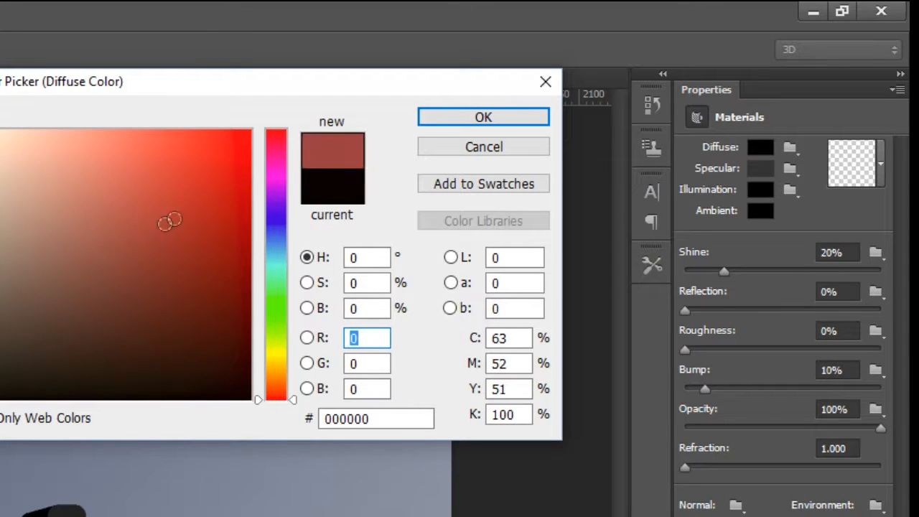
{"action": "left_click", "coordinate": [226, 164]}
{"action": "left_click", "coordinate": [237, 308]}
{"action": "left_click", "coordinate": [609, 165]}
{"action": "mouse_move", "coordinate": [634, 101]}
{"action": "left_mouse_down"}
{"action": "mouse_move", "coordinate": [635, 115]}
{"action": "mouse_move", "coordinate": [599, 95]}
{"action": "mouse_move", "coordinate": [621, 70]}
{"action": "left_mouse_up"}
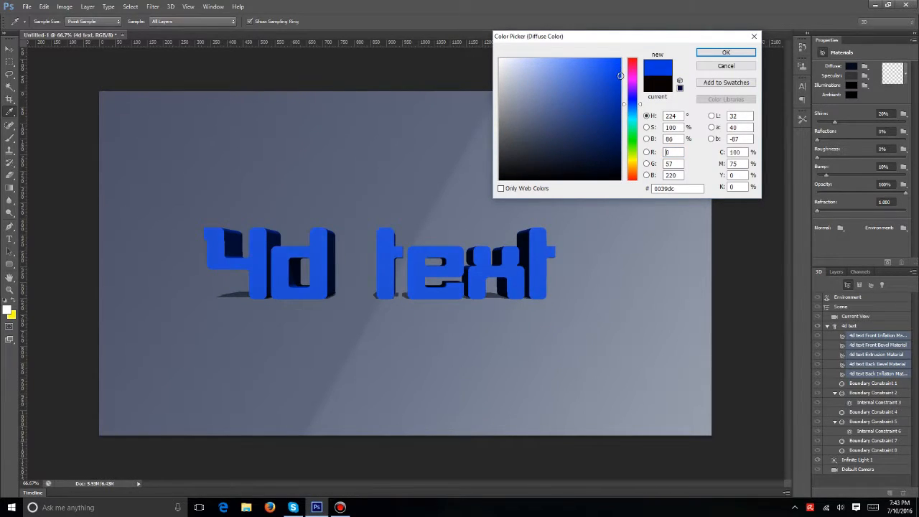
{"action": "left_click", "coordinate": [741, 56]}
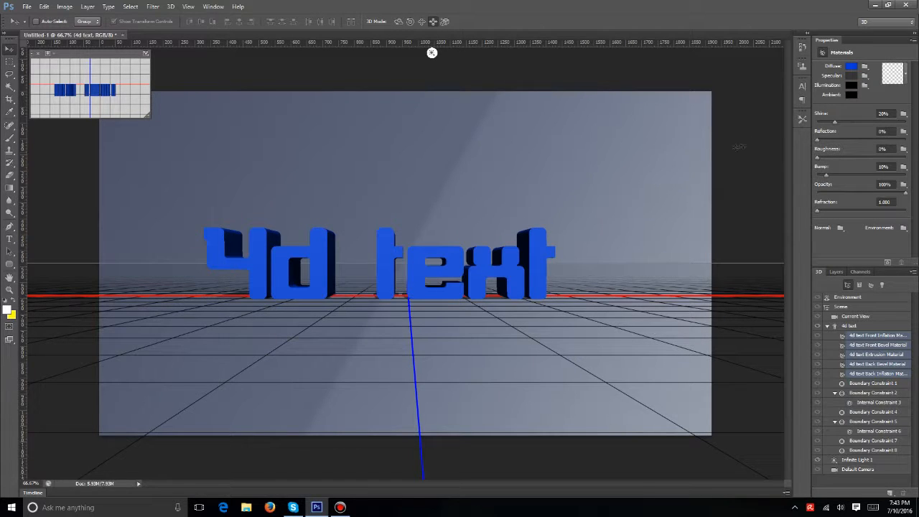
Step: Set the specular colour of the selected text materials to dark red 682323
{"action": "left_click", "coordinate": [850, 75]}
{"action": "left_click", "coordinate": [556, 159]}
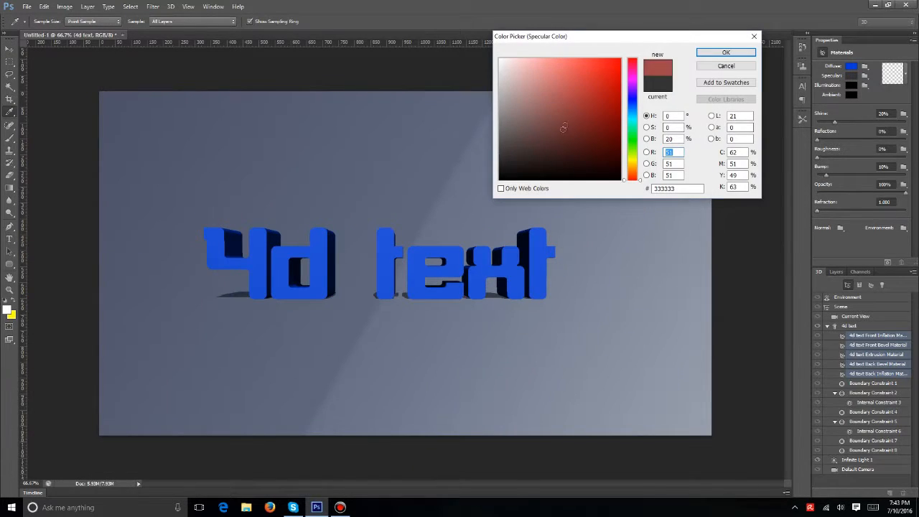
{"action": "left_click", "coordinate": [560, 76]}
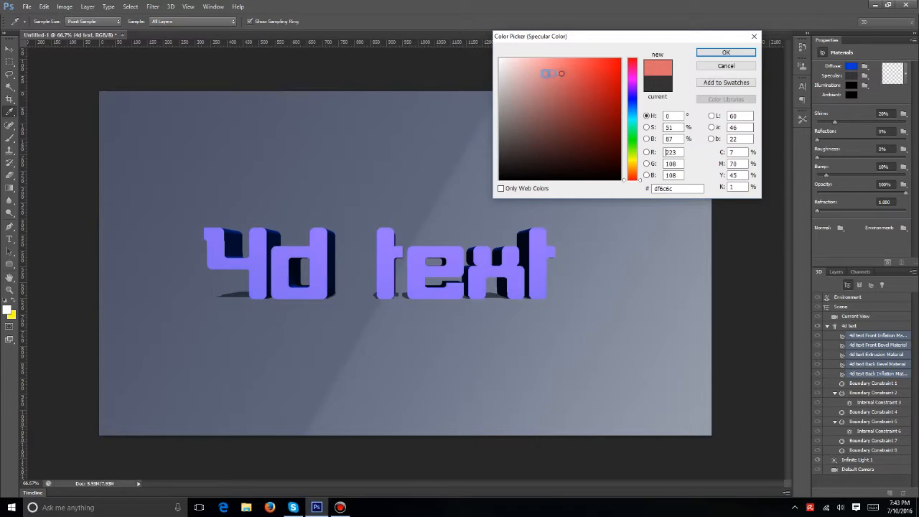
{"action": "left_click", "coordinate": [510, 74]}
{"action": "left_click_drag", "start_coordinate": [510, 74], "coordinate": [484, 57]}
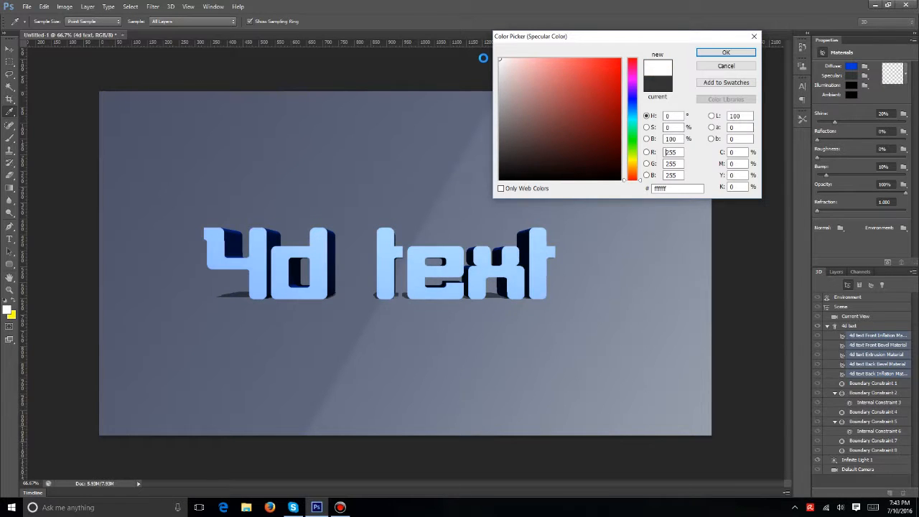
{"action": "mouse_move", "coordinate": [578, 128]}
{"action": "left_mouse_down"}
{"action": "mouse_move", "coordinate": [626, 190]}
{"action": "mouse_move", "coordinate": [546, 96]}
{"action": "mouse_move", "coordinate": [550, 117]}
{"action": "mouse_move", "coordinate": [588, 137]}
{"action": "mouse_move", "coordinate": [580, 130]}
{"action": "left_mouse_up"}
{"action": "left_click", "coordinate": [726, 52]}
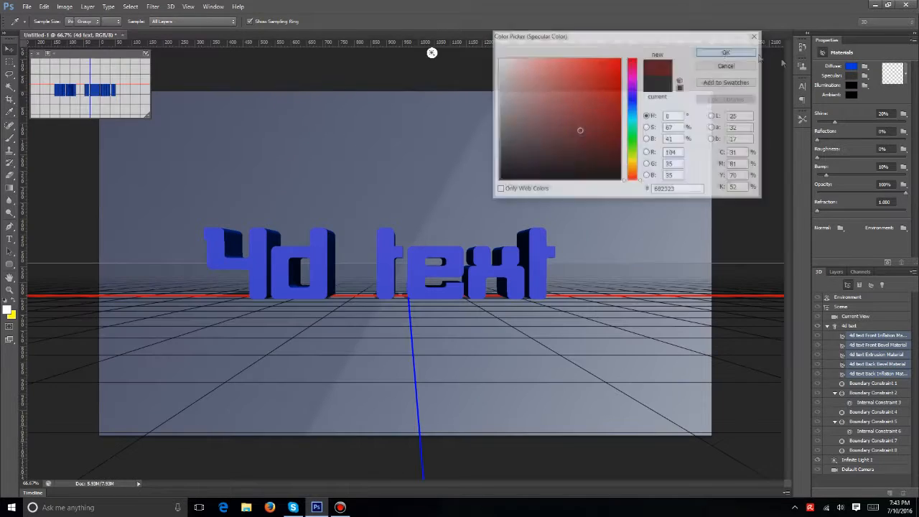
{"action": "left_click", "coordinate": [851, 86]}
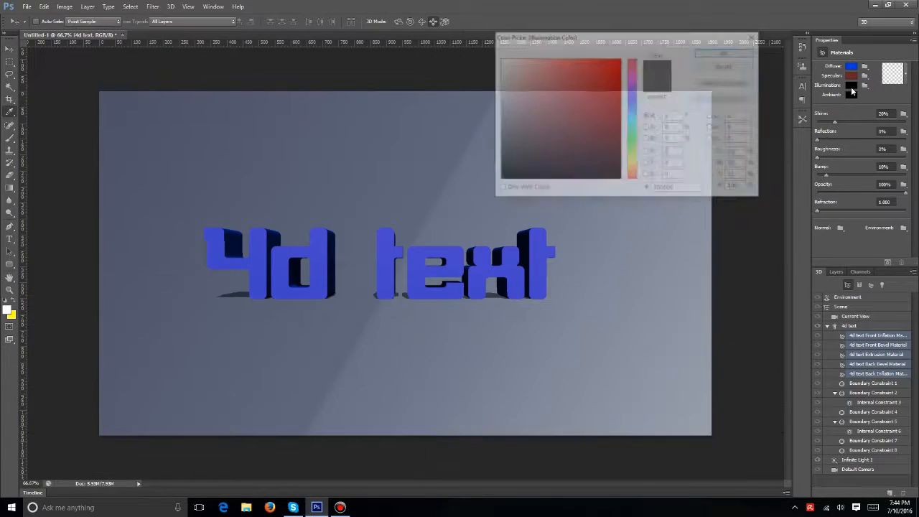
{"action": "left_click", "coordinate": [550, 74]}
{"action": "mouse_move", "coordinate": [549, 74]}
{"action": "left_mouse_down"}
{"action": "mouse_move", "coordinate": [494, 57]}
{"action": "mouse_move", "coordinate": [545, 96]}
{"action": "mouse_move", "coordinate": [632, 95]}
{"action": "mouse_move", "coordinate": [593, 137]}
{"action": "mouse_move", "coordinate": [558, 137]}
{"action": "mouse_move", "coordinate": [525, 170]}
{"action": "mouse_move", "coordinate": [613, 175]}
{"action": "left_mouse_up"}
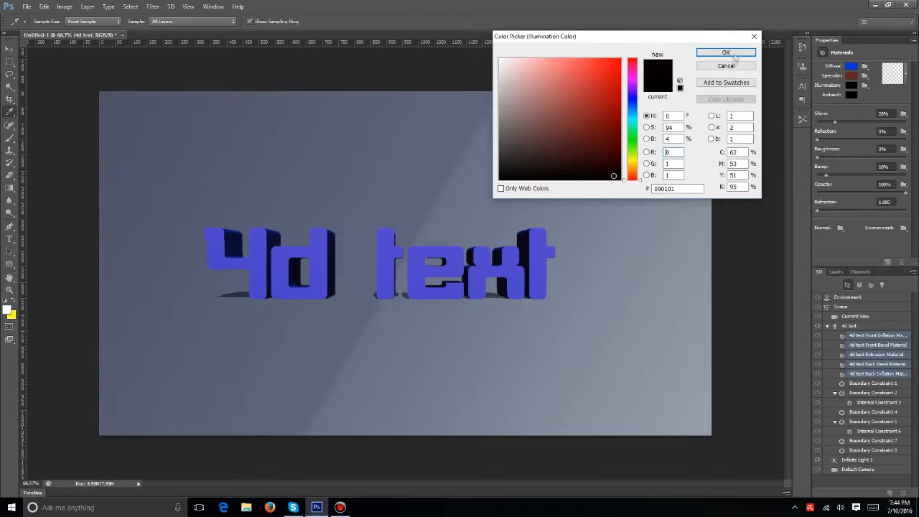
{"action": "left_click", "coordinate": [726, 66]}
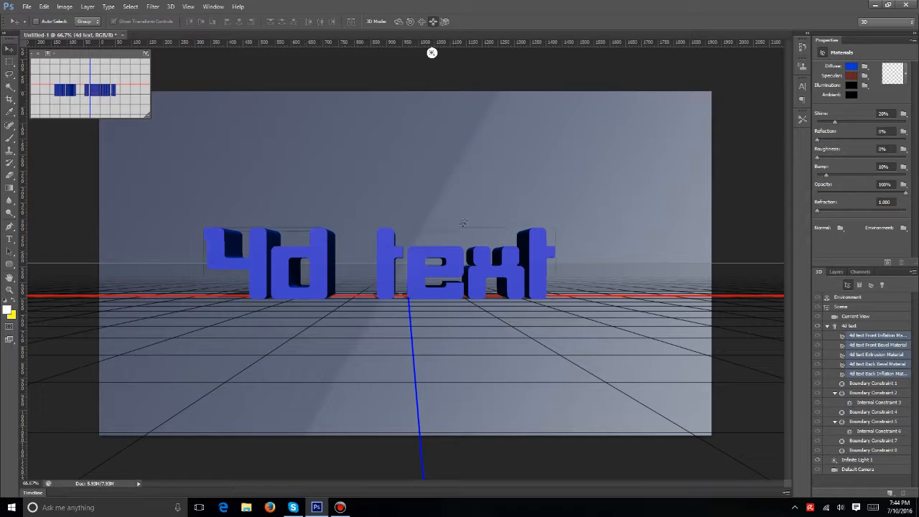
Step: Select the extruded text mesh and move it to the right along the ground plane
{"action": "left_click", "coordinate": [524, 271]}
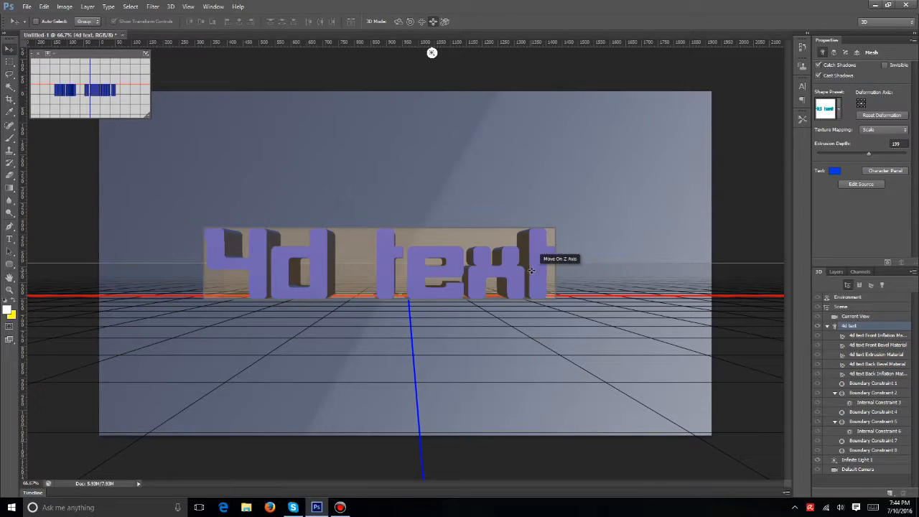
{"action": "left_click_drag", "start_coordinate": [567, 260], "coordinate": [613, 260]}
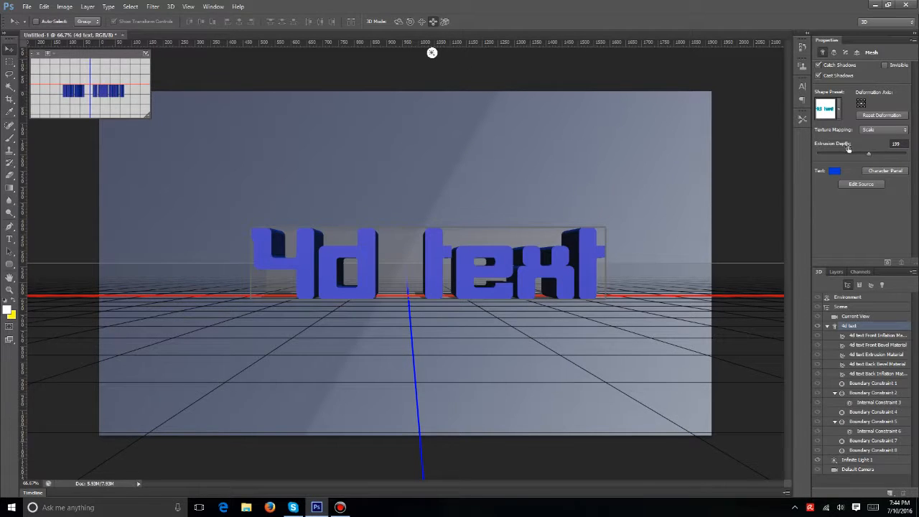
Step: Select all five 4d text materials, try several ambient colours for them, and settle on black 000000
{"action": "left_click", "coordinate": [874, 374]}
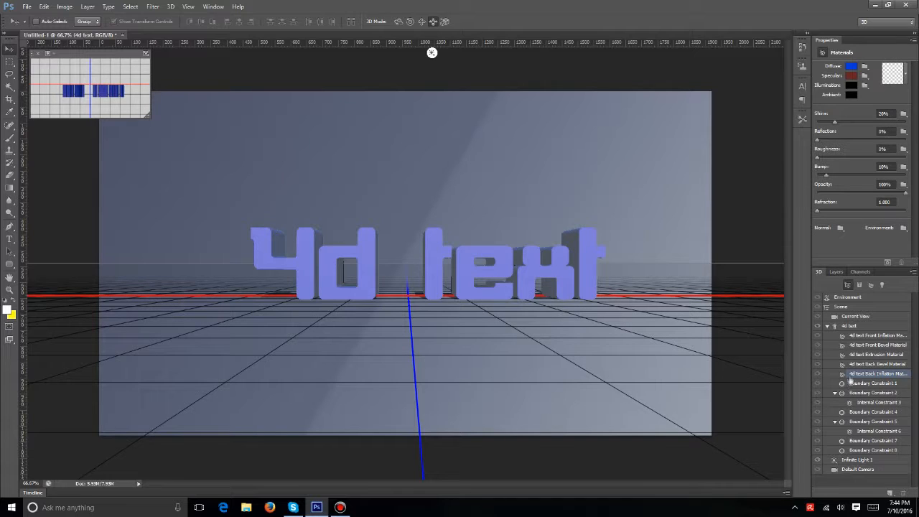
{"action": "left_click", "coordinate": [865, 365], "text": "ctrl"}
{"action": "left_click", "coordinate": [866, 355], "text": "ctrl"}
{"action": "left_click", "coordinate": [865, 345], "text": "ctrl"}
{"action": "left_click", "coordinate": [865, 337], "text": "ctrl"}
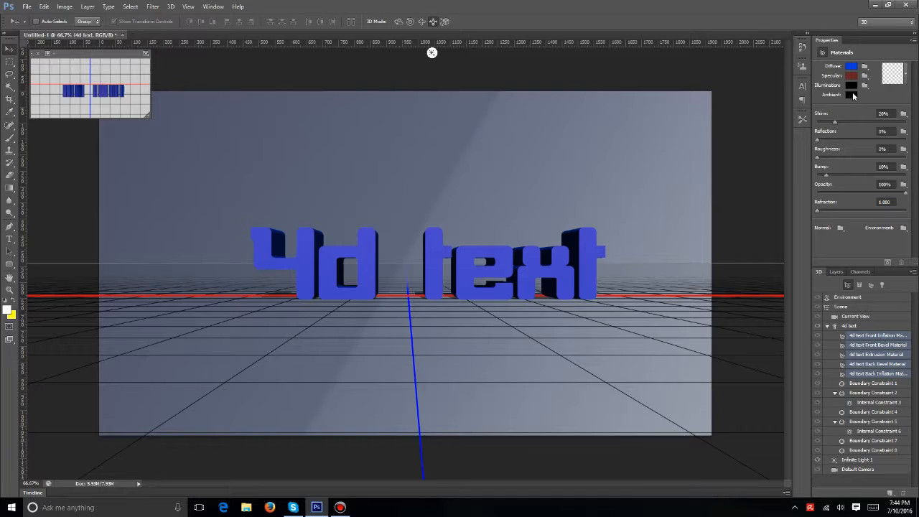
{"action": "left_click", "coordinate": [851, 94]}
{"action": "left_click", "coordinate": [579, 86]}
{"action": "left_click", "coordinate": [616, 63]}
{"action": "left_click", "coordinate": [618, 85]}
{"action": "left_click", "coordinate": [611, 137]}
{"action": "left_click", "coordinate": [519, 72]}
{"action": "left_click", "coordinate": [504, 58]}
{"action": "left_click", "coordinate": [588, 144]}
{"action": "left_click", "coordinate": [550, 128]}
{"action": "left_click", "coordinate": [517, 93]}
{"action": "left_click", "coordinate": [622, 179]}
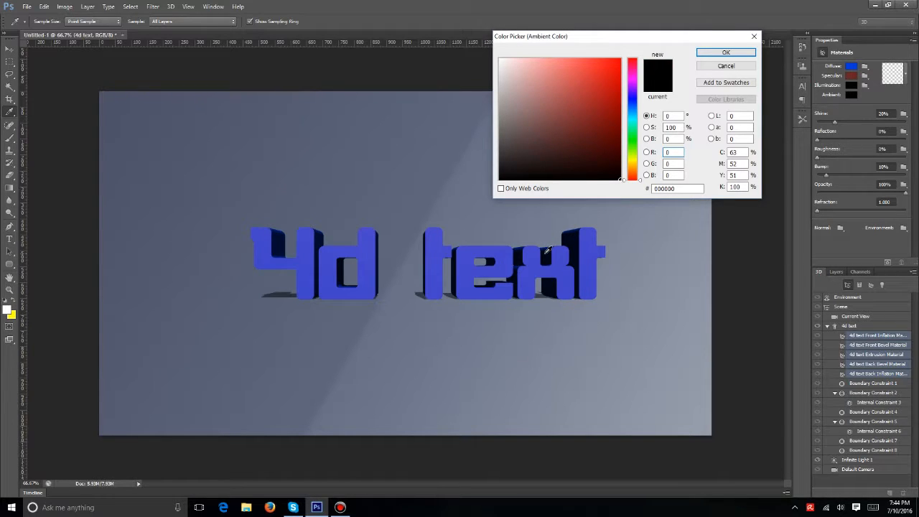
{"action": "left_click", "coordinate": [573, 122]}
{"action": "left_click", "coordinate": [538, 75]}
{"action": "left_click", "coordinate": [619, 172]}
{"action": "left_click", "coordinate": [563, 108]}
{"action": "left_click", "coordinate": [533, 63]}
{"action": "left_click", "coordinate": [569, 118]}
{"action": "left_click", "coordinate": [539, 62]}
{"action": "left_click", "coordinate": [591, 116]}
{"action": "left_click", "coordinate": [593, 150]}
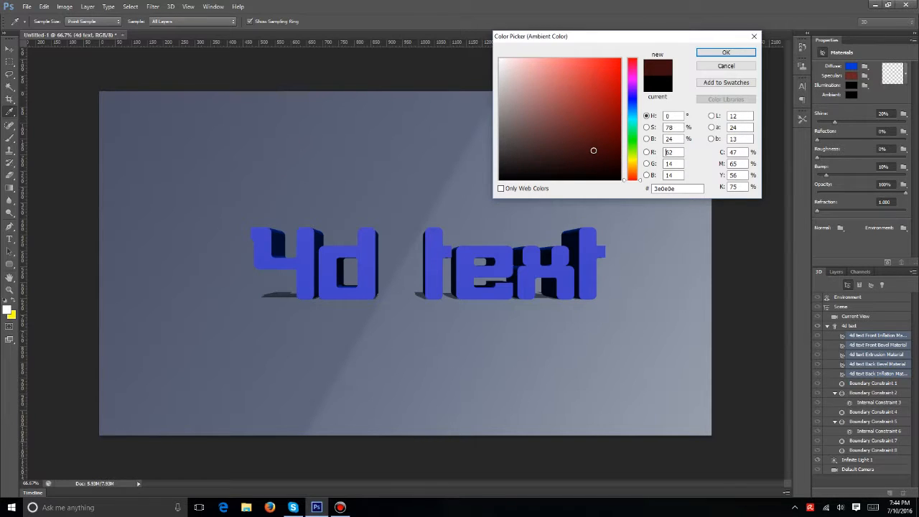
{"action": "left_click", "coordinate": [593, 179]}
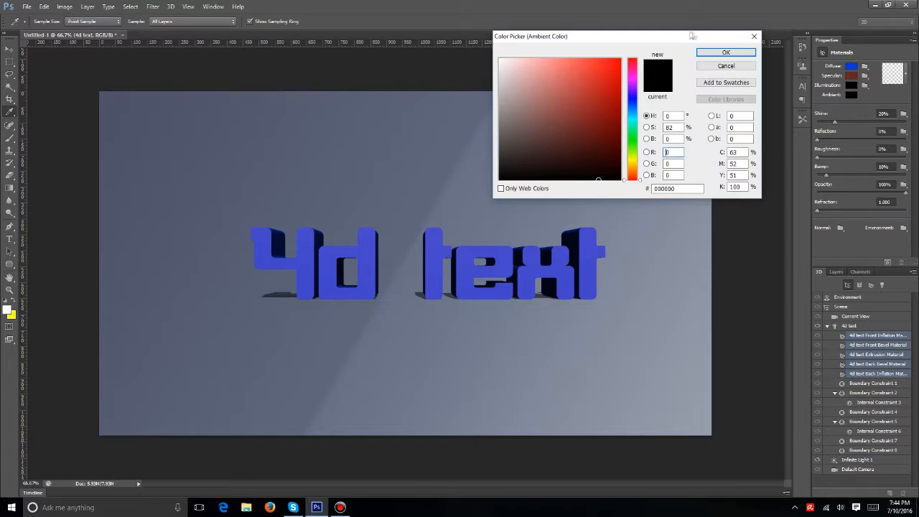
{"action": "left_click", "coordinate": [726, 53]}
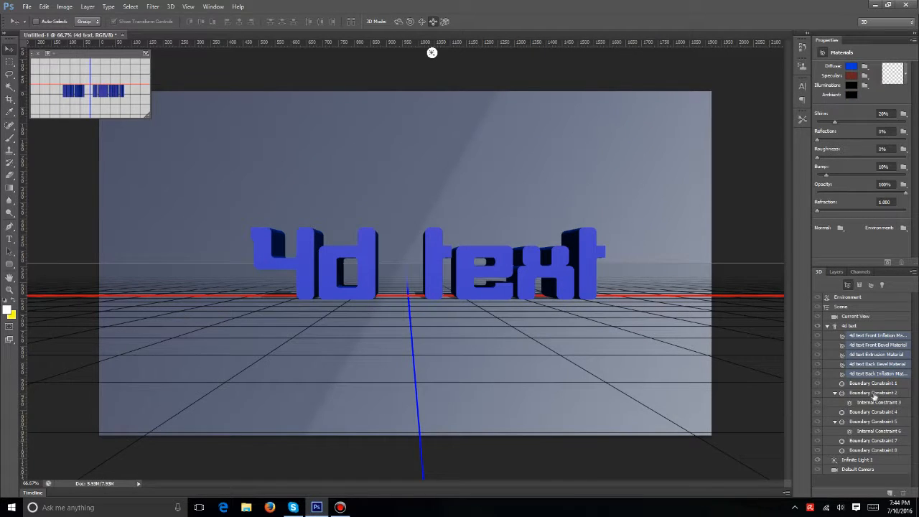
Step: Examine the properties of the text's boundary constraints and of Infinite Light 1
{"action": "left_click", "coordinate": [866, 384]}
{"action": "left_click", "coordinate": [866, 392]}
{"action": "left_click", "coordinate": [866, 412]}
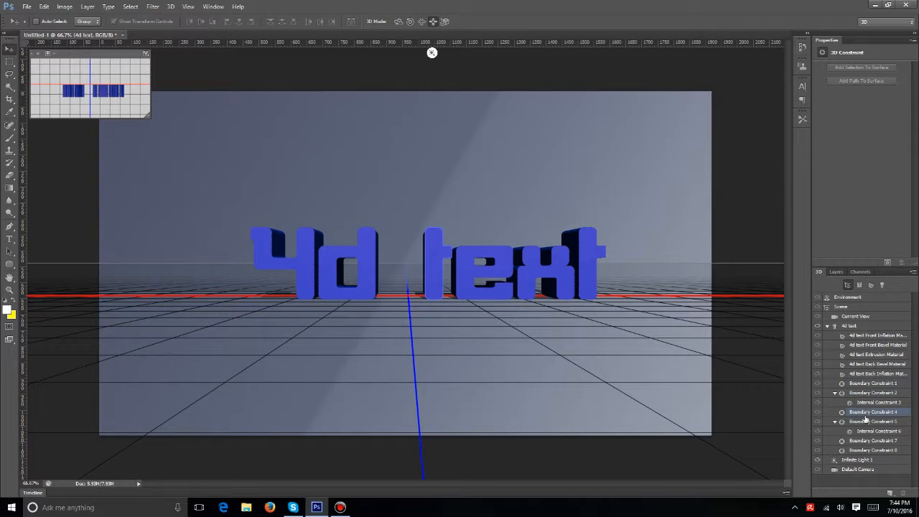
{"action": "left_click", "coordinate": [856, 461]}
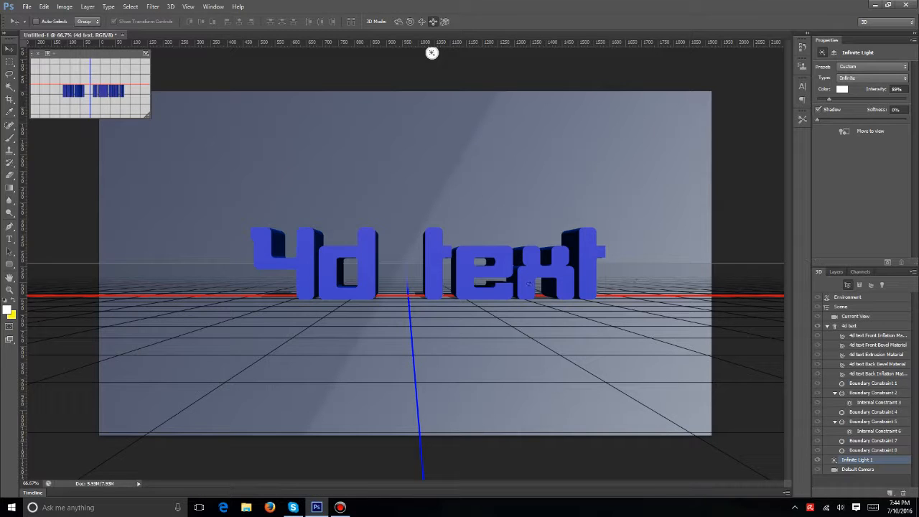
Step: Reselect the five 4d text materials from Front Inflation to Back Inflation
{"action": "left_click", "coordinate": [840, 365]}
{"action": "left_click", "coordinate": [848, 336], "text": "ctrl"}
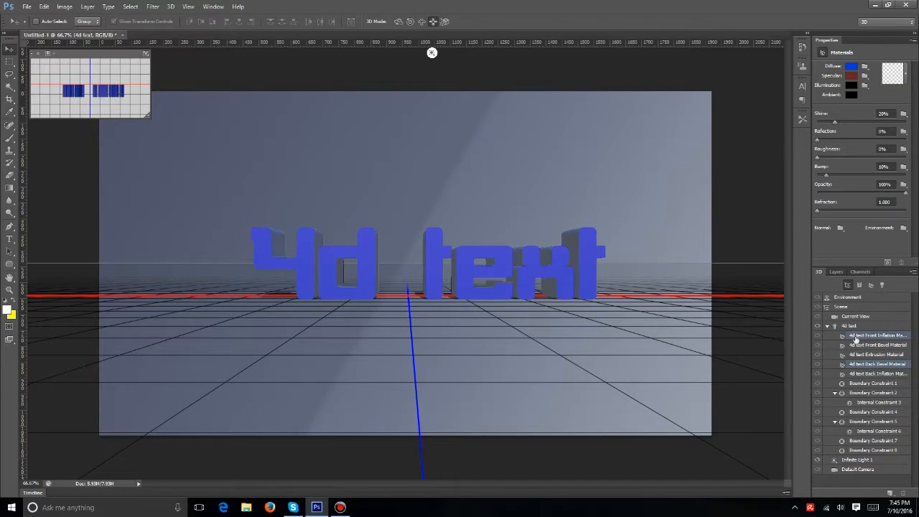
{"action": "left_click", "coordinate": [856, 348], "text": "shift"}
{"action": "left_click", "coordinate": [860, 374], "text": "shift"}
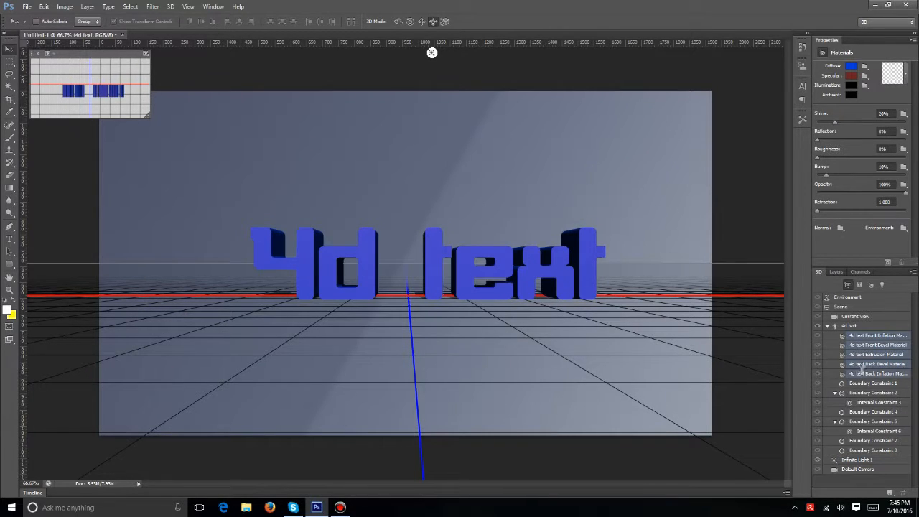
Step: Open the layer style settings of the 4d text layer and enable Bevel & Emboss
{"action": "left_click", "coordinate": [836, 273]}
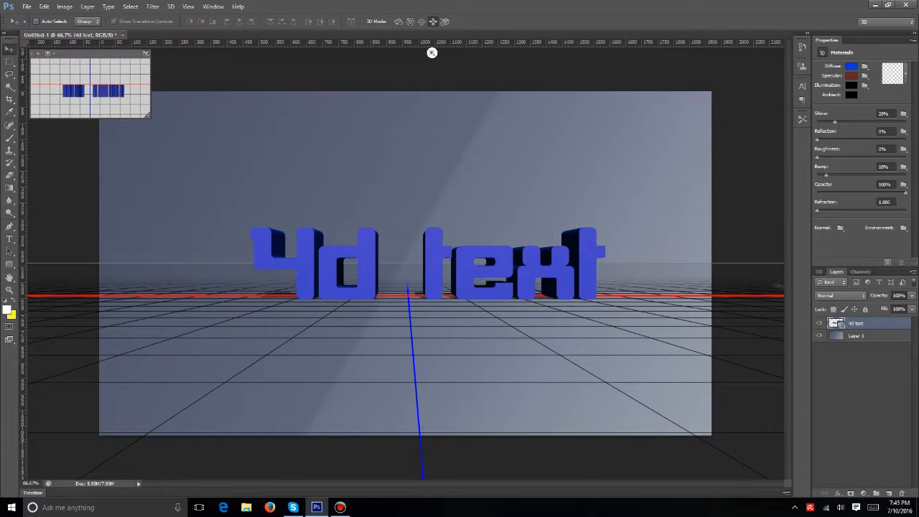
{"action": "double_click", "coordinate": [897, 328]}
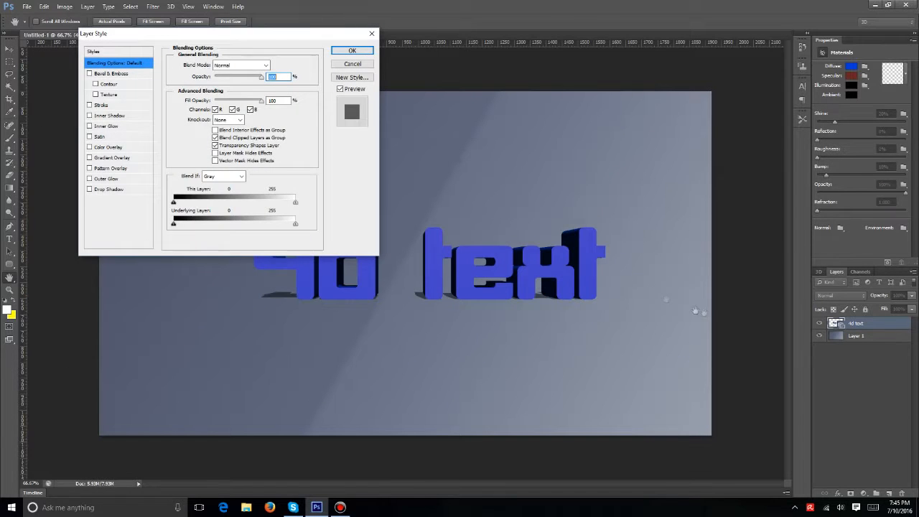
{"action": "left_click_drag", "start_coordinate": [241, 38], "coordinate": [583, 10]}
{"action": "left_click", "coordinate": [432, 46]}
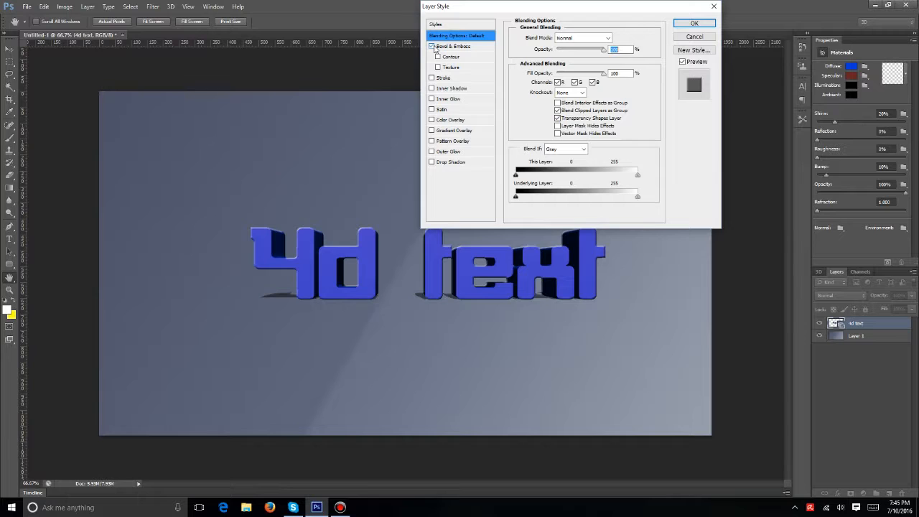
{"action": "left_click", "coordinate": [432, 46]}
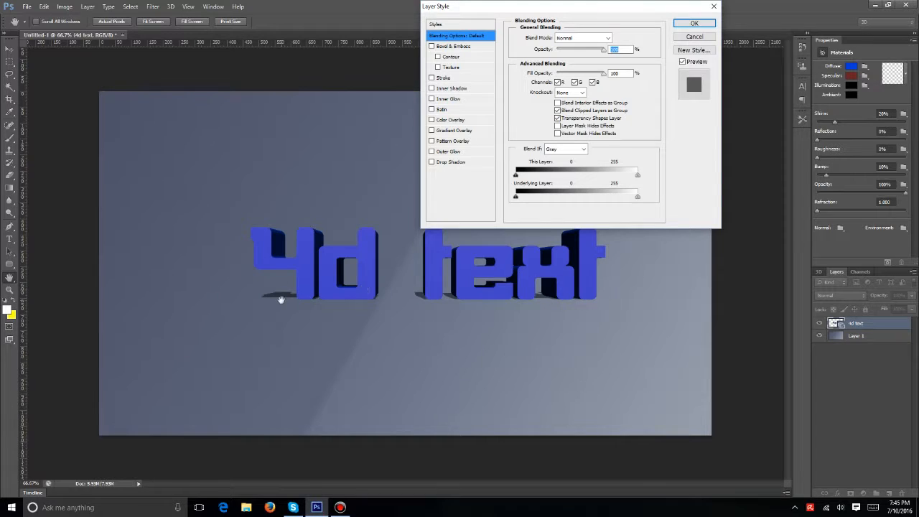
{"action": "left_click", "coordinate": [431, 46]}
Step: Add a stroke to the 4d text layer with a gradient fill using a pale blue preset, and apply the layer style
{"action": "left_click", "coordinate": [431, 77]}
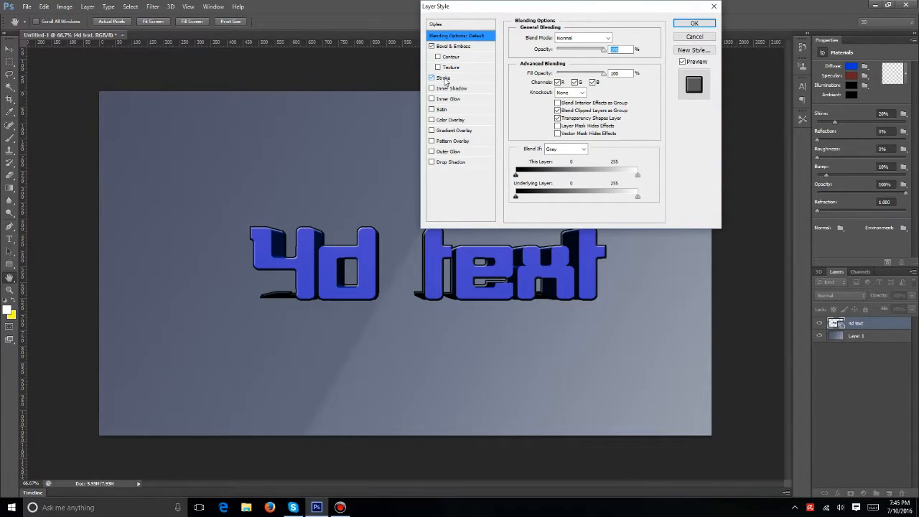
{"action": "left_click", "coordinate": [443, 77]}
{"action": "mouse_move", "coordinate": [543, 9]}
{"action": "left_mouse_down"}
{"action": "mouse_move", "coordinate": [679, 8]}
{"action": "mouse_move", "coordinate": [667, 79]}
{"action": "mouse_move", "coordinate": [732, 150]}
{"action": "mouse_move", "coordinate": [730, 205]}
{"action": "mouse_move", "coordinate": [695, 231]}
{"action": "mouse_move", "coordinate": [738, 241]}
{"action": "left_mouse_up"}
{"action": "left_click", "coordinate": [759, 326]}
{"action": "left_click", "coordinate": [751, 328]}
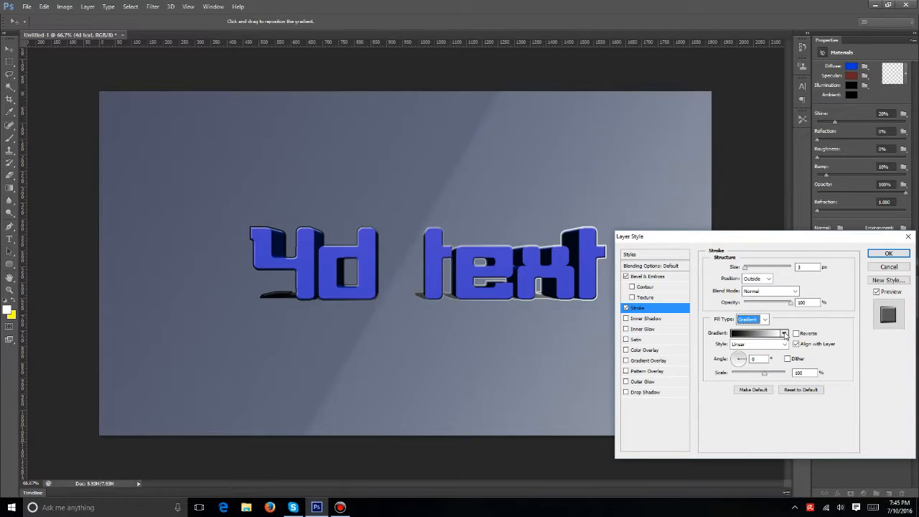
{"action": "left_click", "coordinate": [785, 333]}
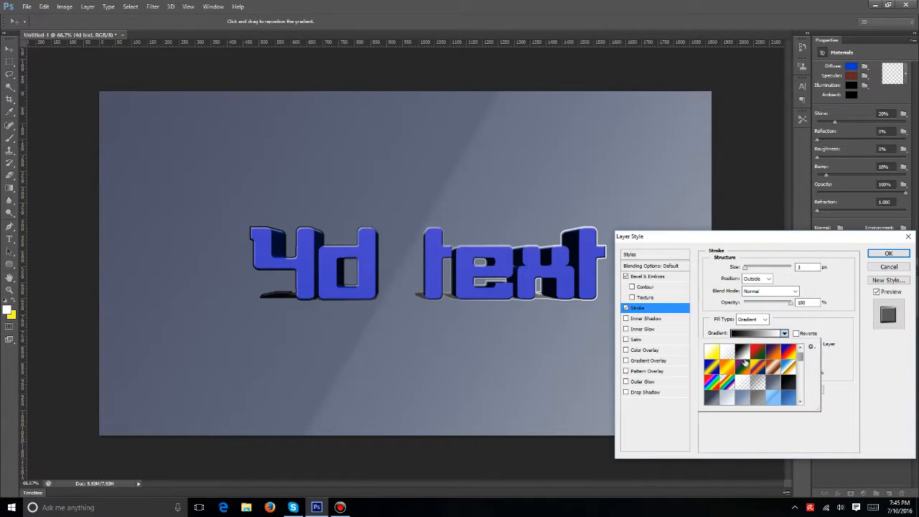
{"action": "scroll", "coordinate": [775, 366], "scroll_direction": "down", "scroll_amount": 2}
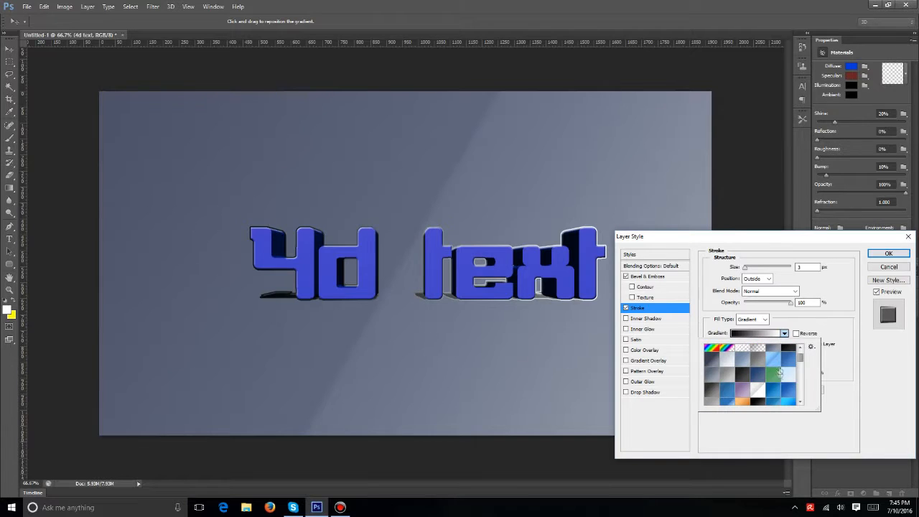
{"action": "left_click", "coordinate": [789, 369]}
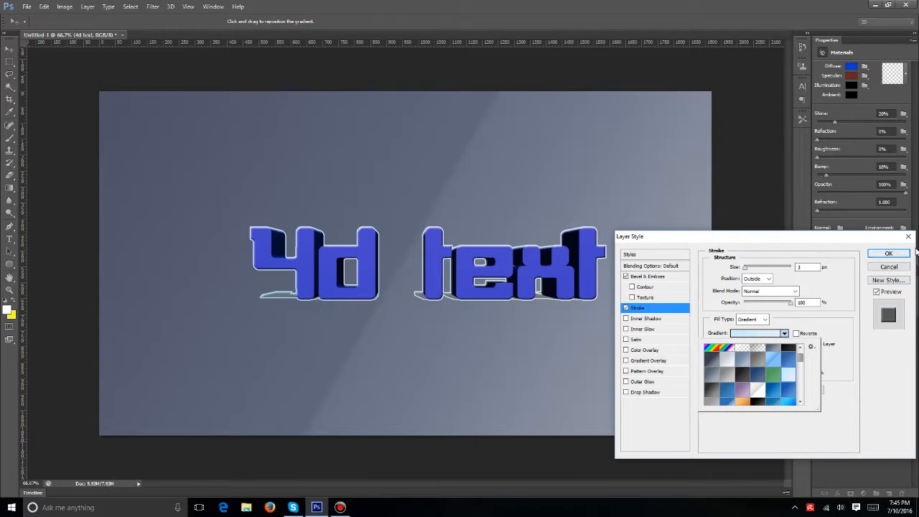
{"action": "left_click", "coordinate": [895, 261]}
{"action": "left_click", "coordinate": [890, 255]}
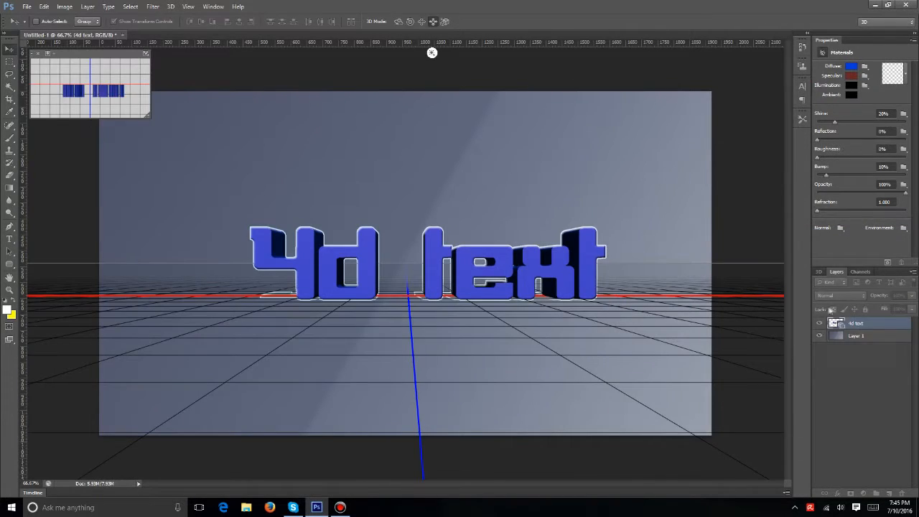
Step: Review the blending options of the 4d text layer and close them with the settings kept
{"action": "double_click", "coordinate": [899, 325]}
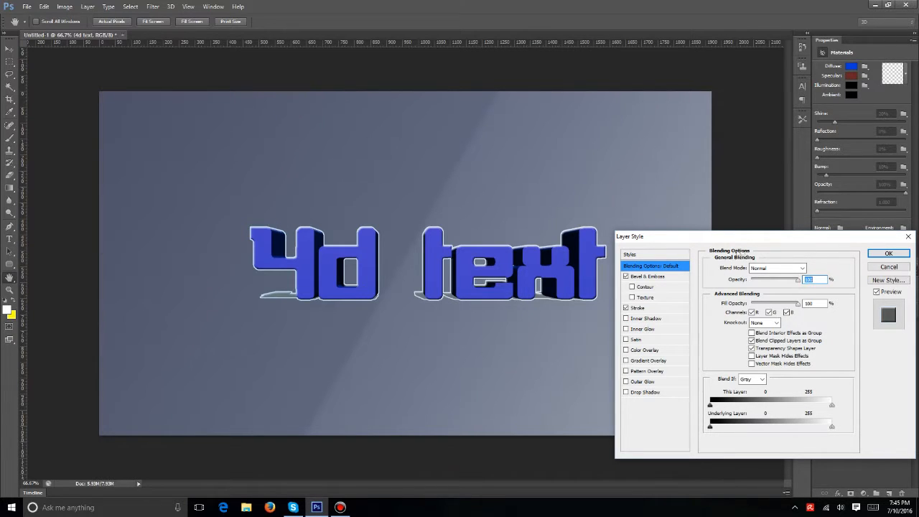
{"action": "left_click_drag", "start_coordinate": [760, 241], "coordinate": [737, 137]}
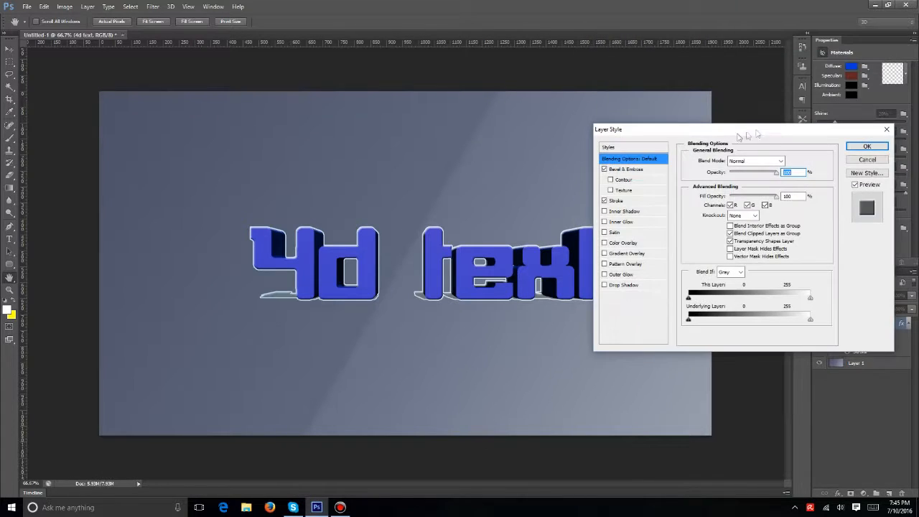
{"action": "left_click", "coordinate": [857, 147]}
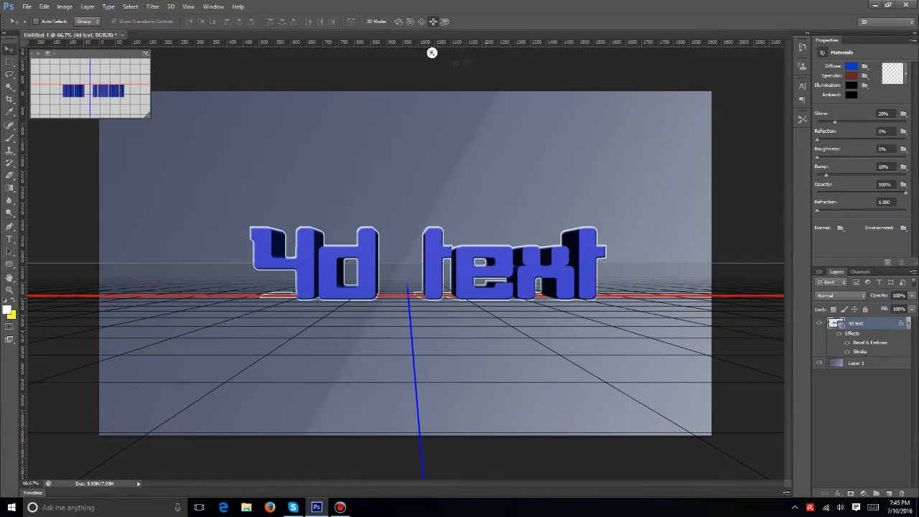